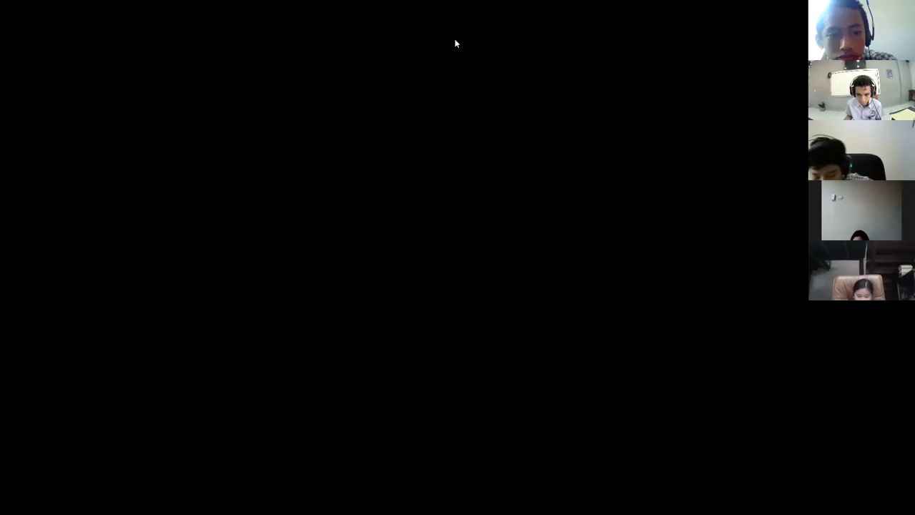
# Open the Absensi Zoom Meeting attendance activity in the Teknologi Informasi dan Komunikasi/8B course.
pyautogui.scroll(-6, 357, 243)
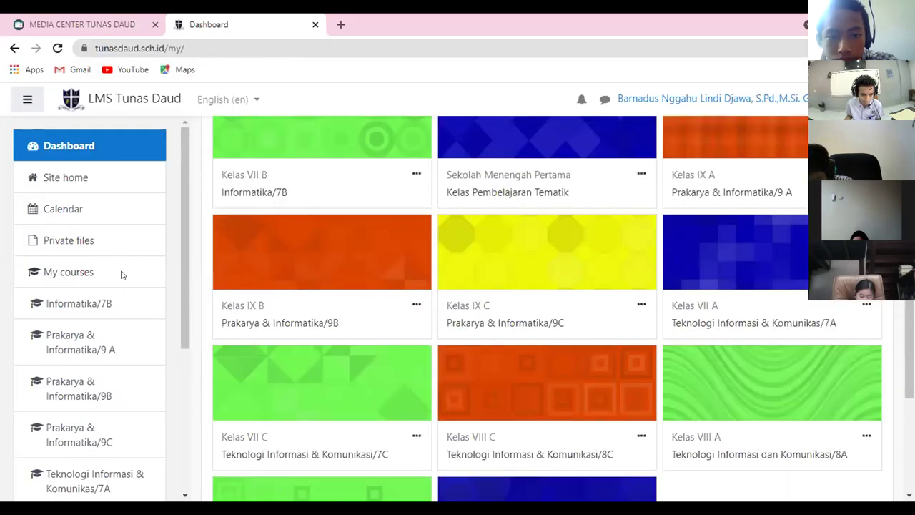
pyautogui.scroll(-3, 122, 274)
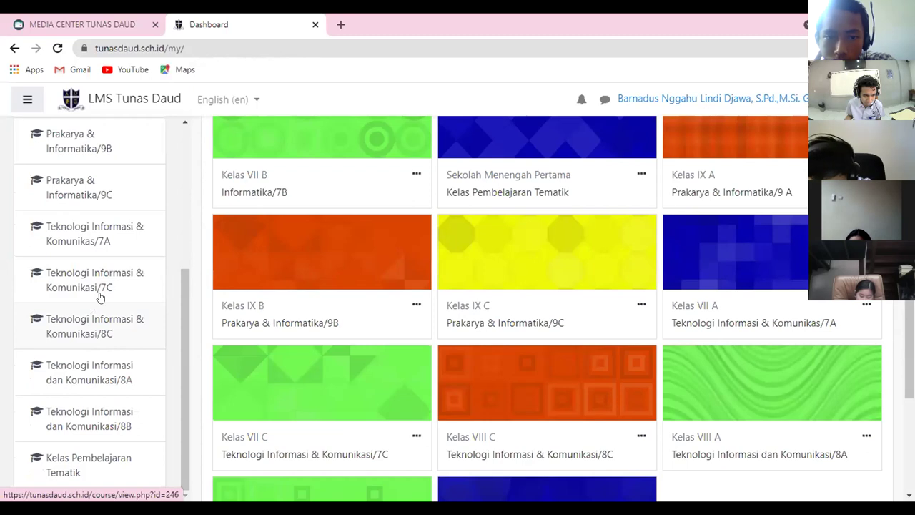
pyautogui.click(125, 411)
pyautogui.click(300, 301)
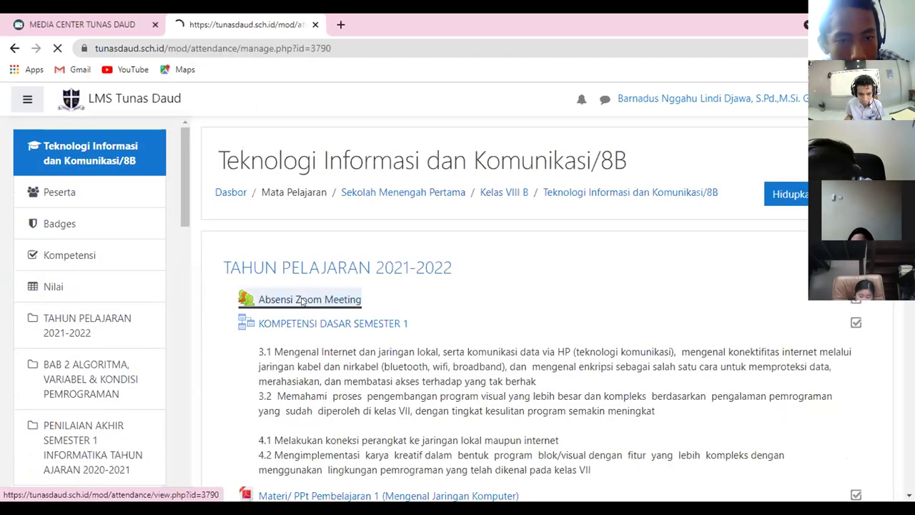
# Start a new attendance session dated 15 Oktober 2021 and set its start time to 10:30.
pyautogui.scroll(-2, 551, 233)
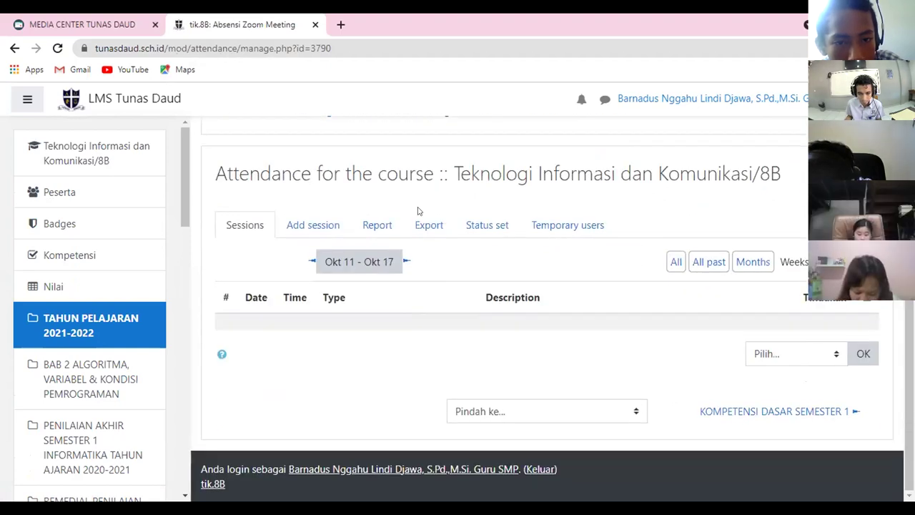
pyautogui.click(300, 227)
pyautogui.scroll(-2, 458, 397)
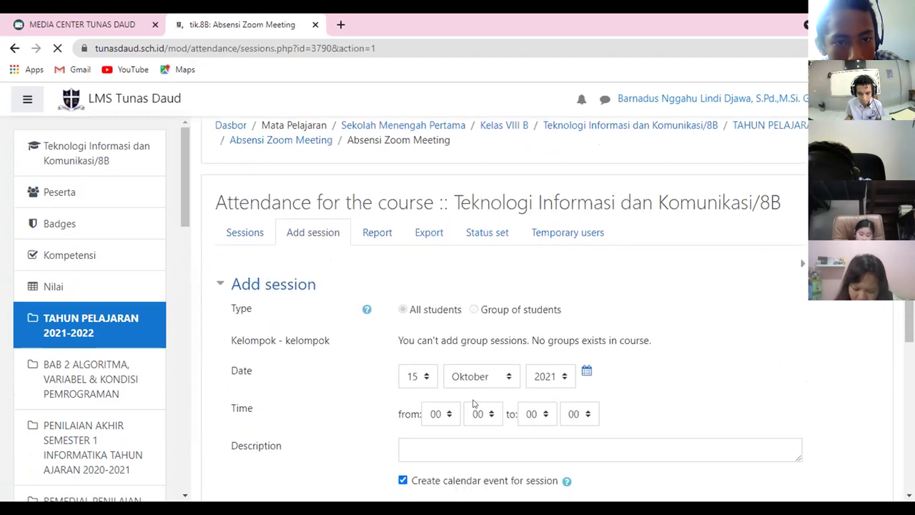
pyautogui.scroll(-1, 459, 397)
pyautogui.click(440, 346)
pyautogui.click(439, 201)
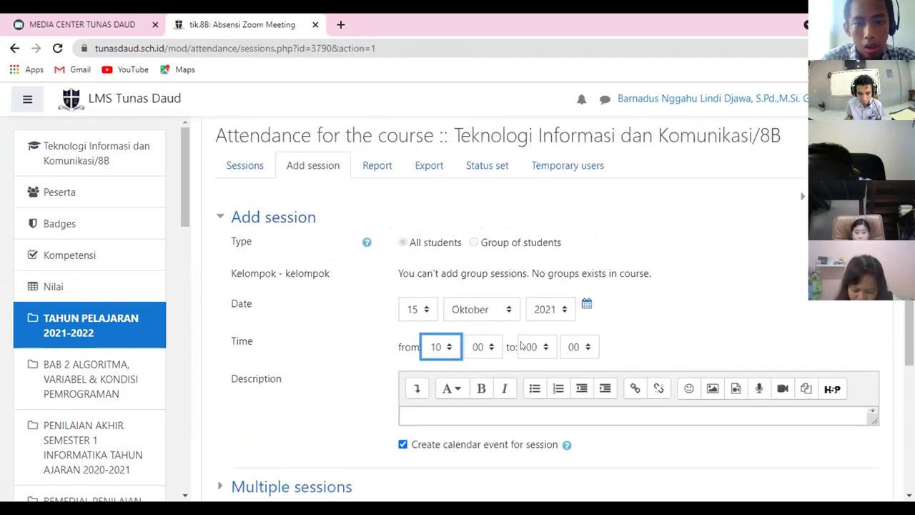
pyautogui.click(482, 347)
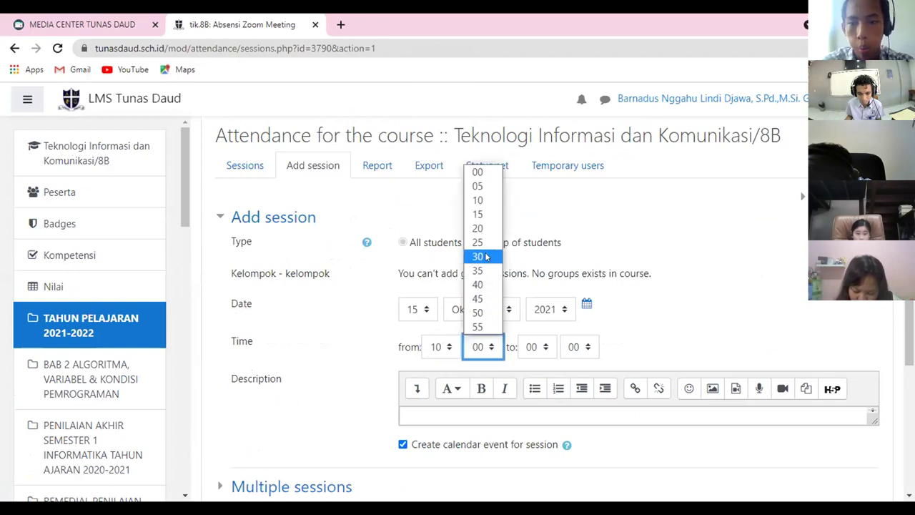
pyautogui.click(480, 255)
# Set the session's end time to 11:30 and add the session to the attendance list.
pyautogui.click(538, 346)
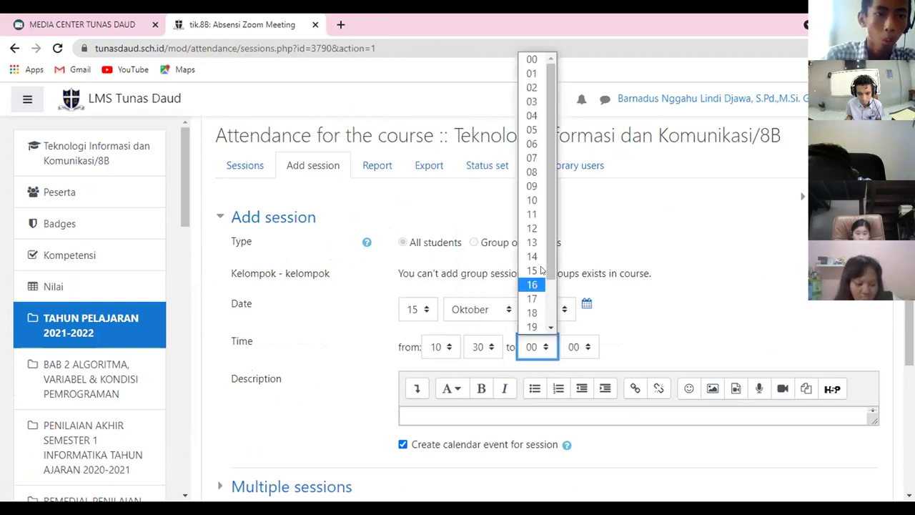
pyautogui.click(541, 216)
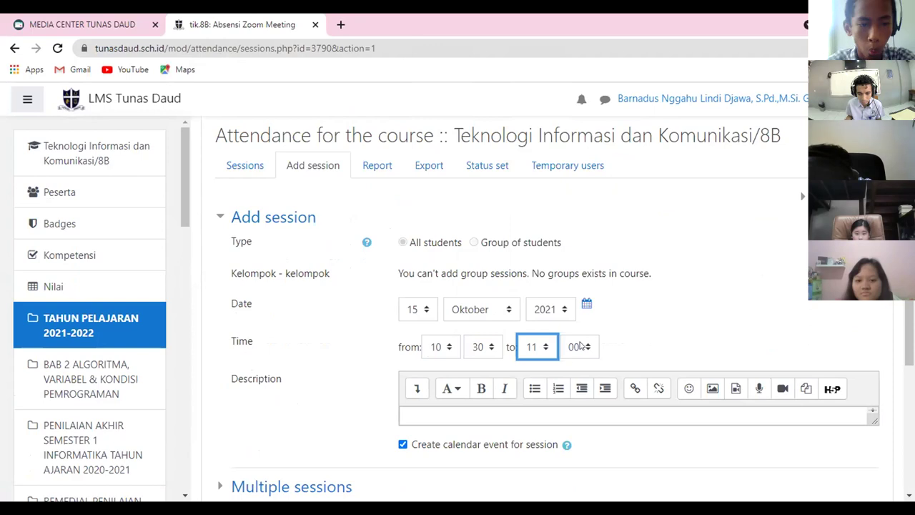
pyautogui.click(578, 346)
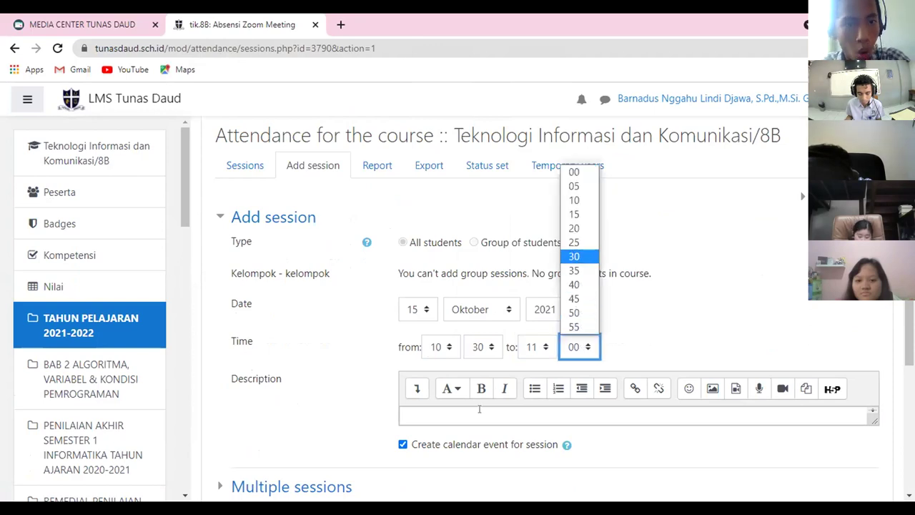
pyautogui.click(572, 256)
pyautogui.scroll(-3, 524, 434)
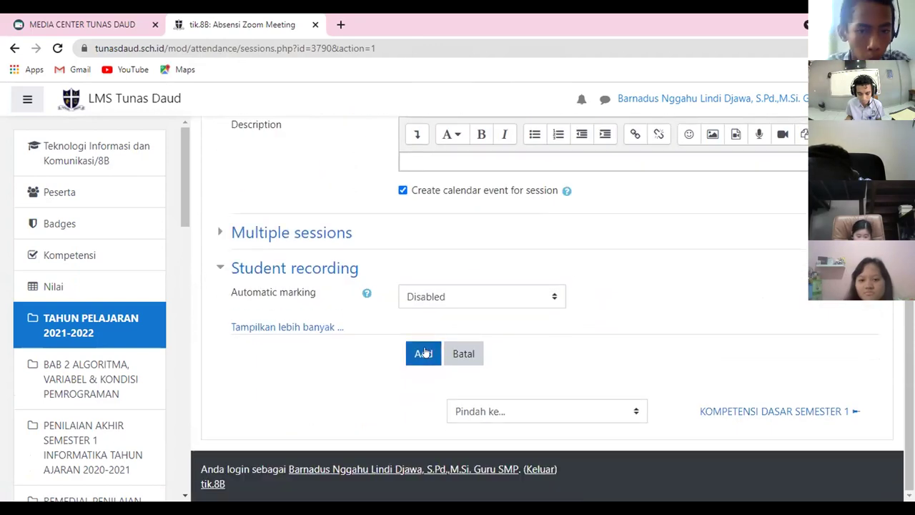
pyautogui.click(425, 352)
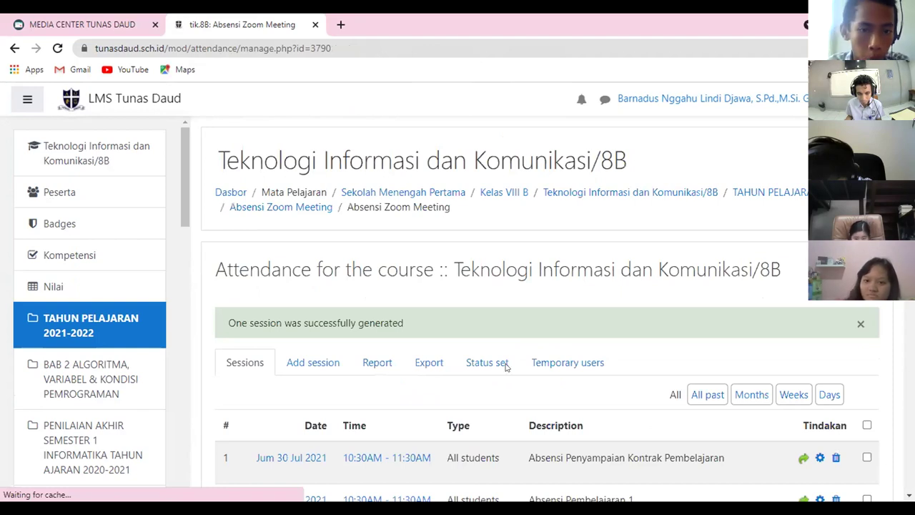
# Open the attendance-taking list for the 15 Okt 2021 session, 10:30AM - 11:30AM.
pyautogui.scroll(-8, 505, 378)
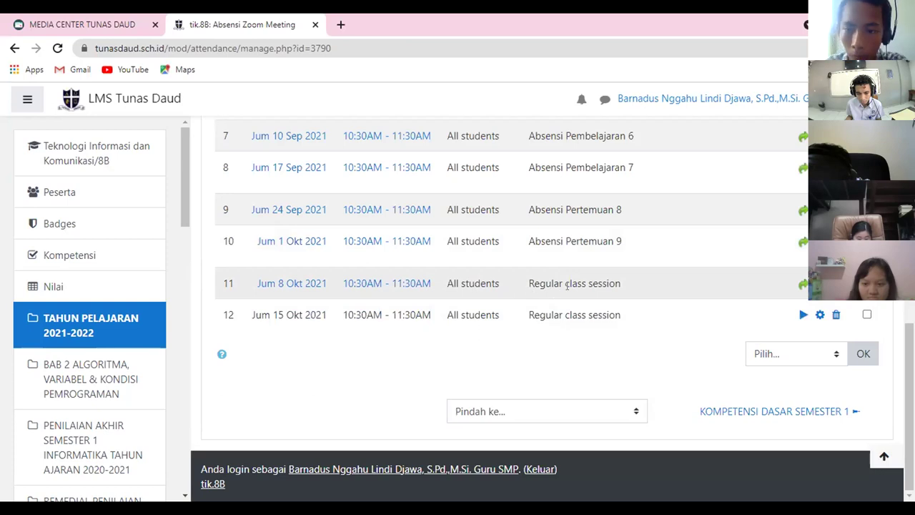
pyautogui.click(802, 316)
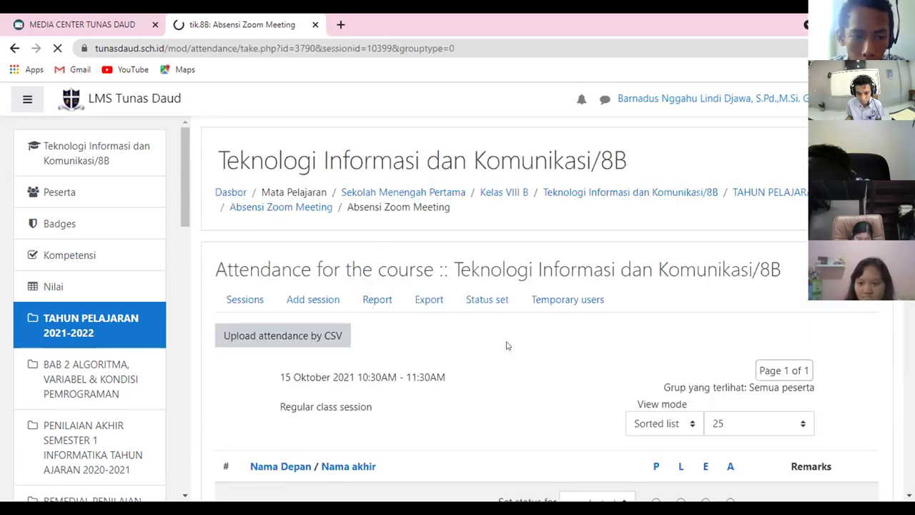
pyautogui.scroll(-5, 503, 352)
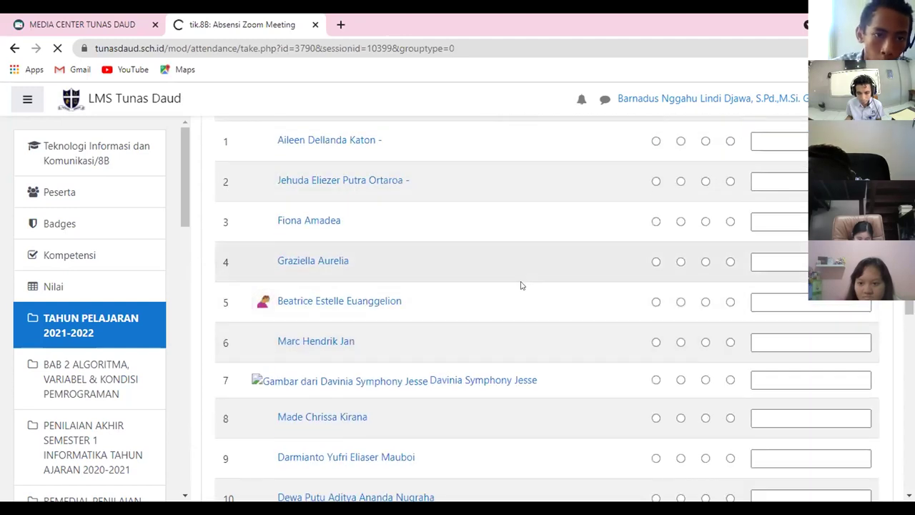
pyautogui.scroll(1, 457, 261)
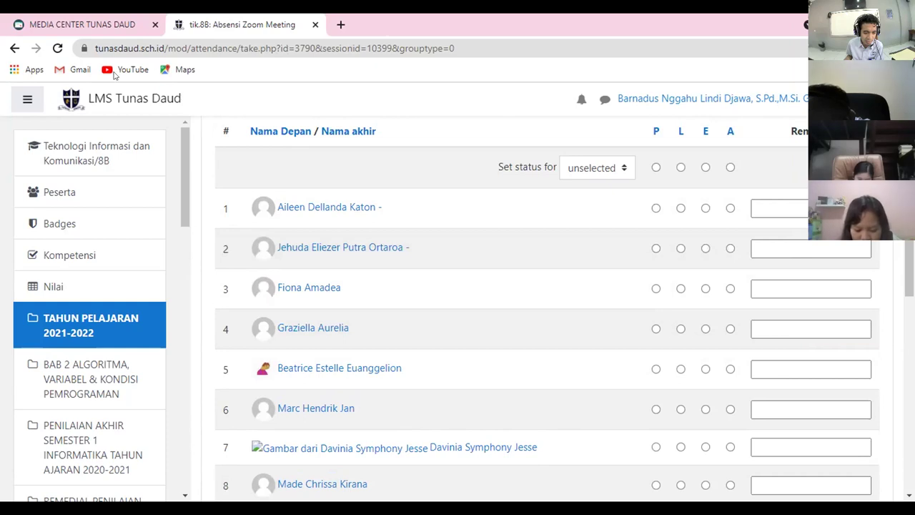
# Mark the students in rows 1 to 6 with status P.
pyautogui.click(655, 207)
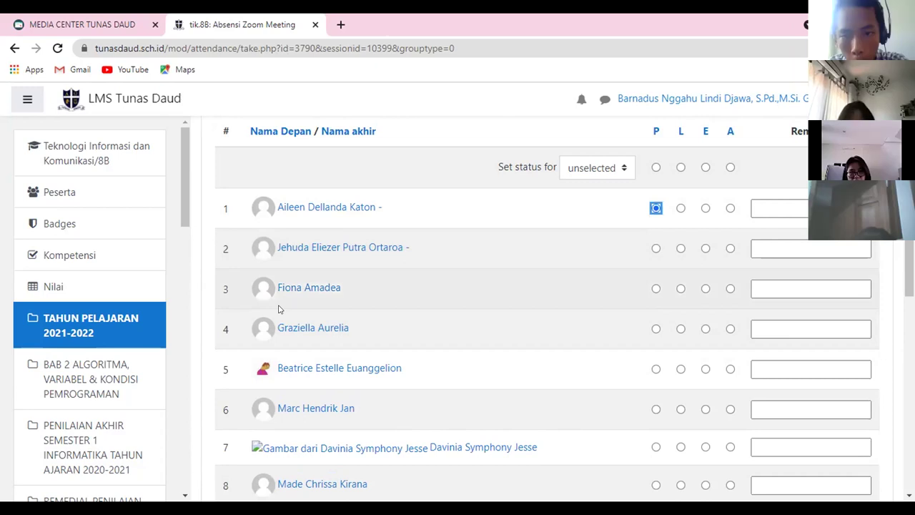
pyautogui.press('space')
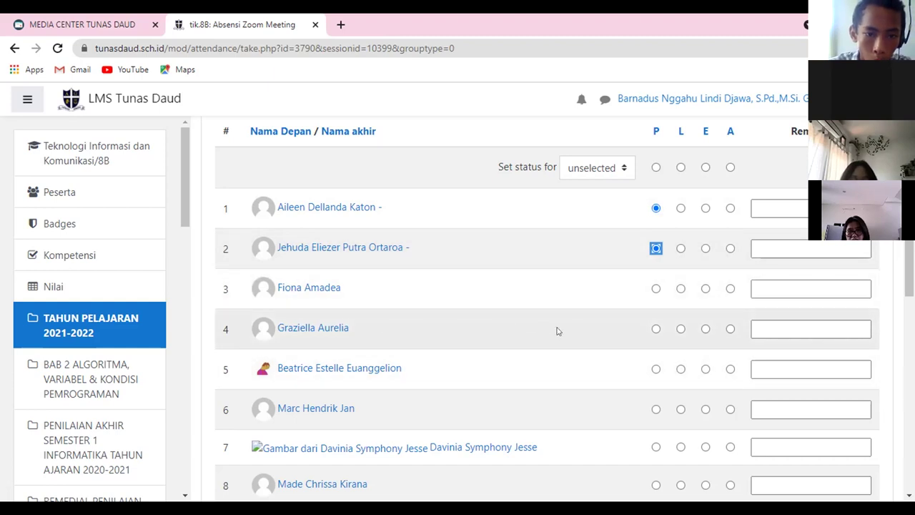
pyautogui.click(655, 288)
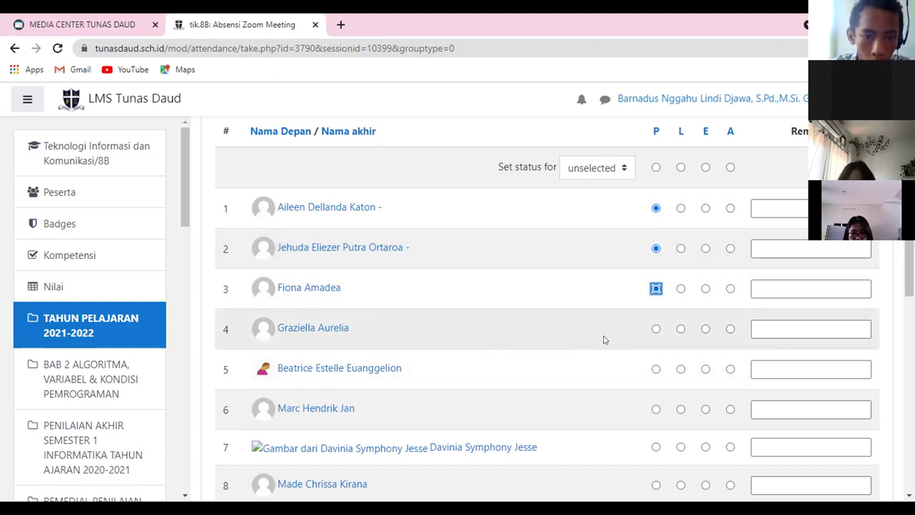
pyautogui.click(656, 329)
pyautogui.scroll(-1, 401, 323)
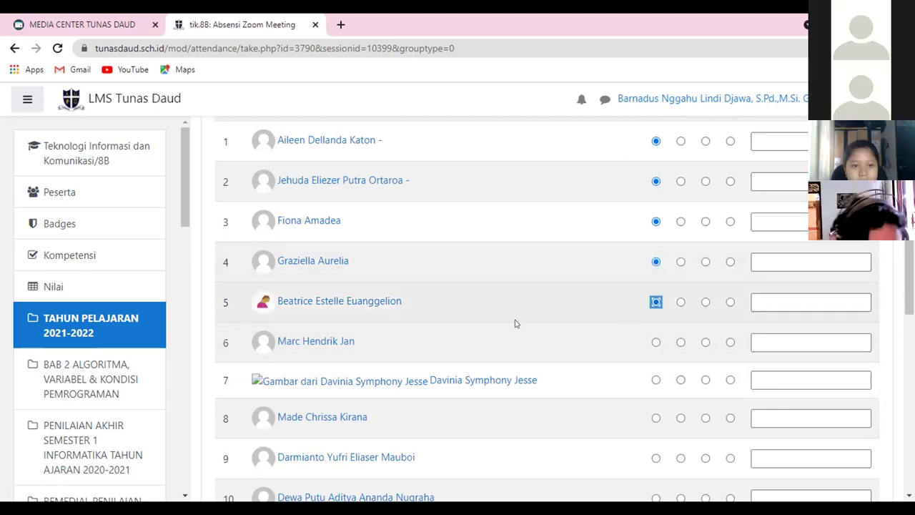
pyautogui.scroll(-1, 488, 329)
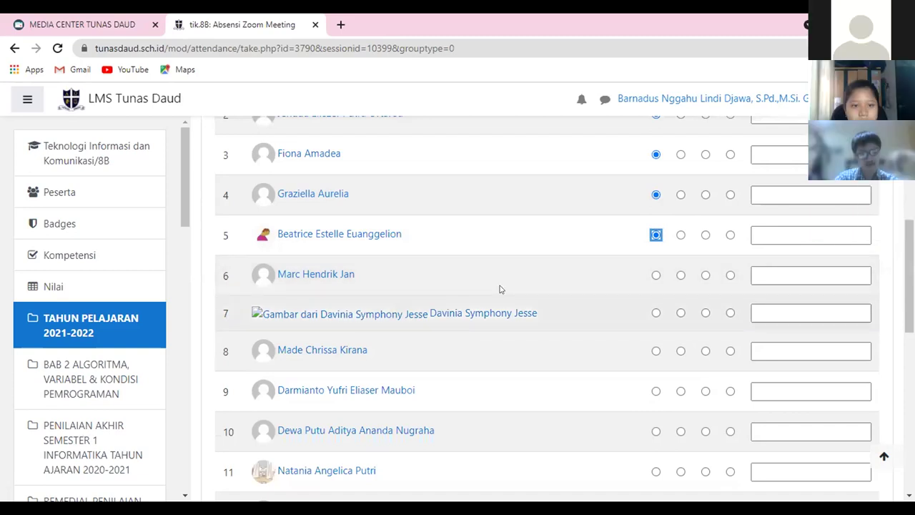
pyautogui.click(654, 276)
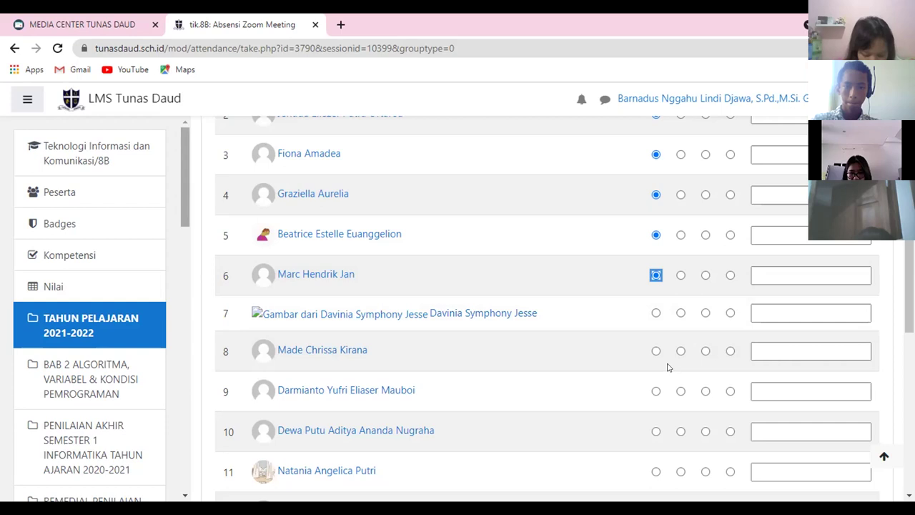
# Mark the student in row 7 with status A and the students in rows 8 to 10 with status P.
pyautogui.click(729, 312)
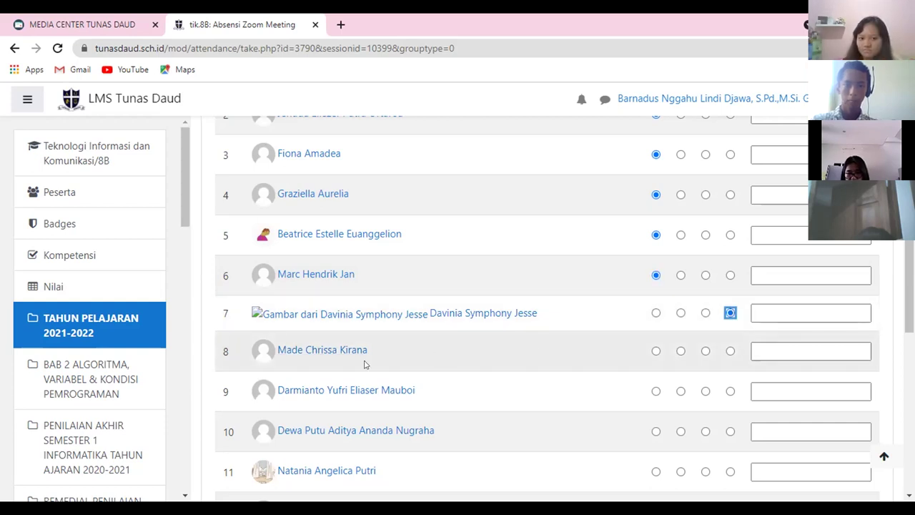
pyautogui.scroll(-1, 369, 362)
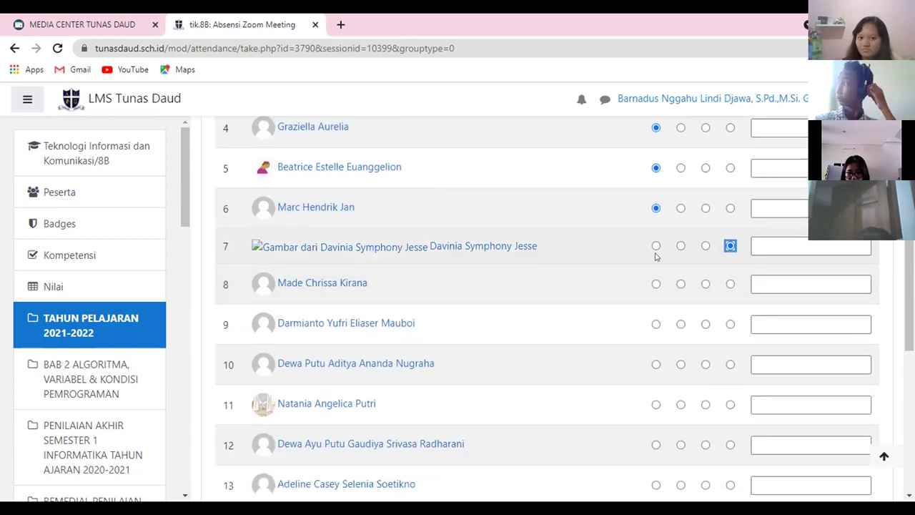
pyautogui.click(655, 283)
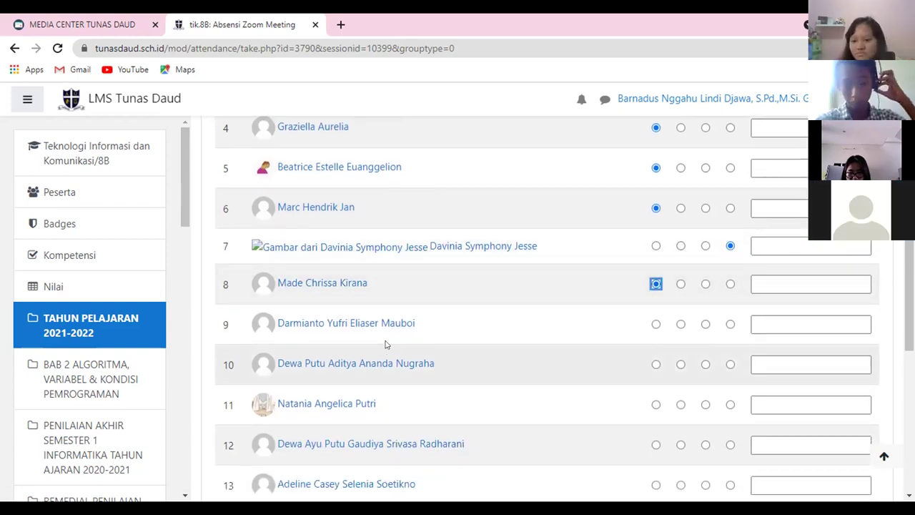
pyautogui.scroll(-1, 385, 344)
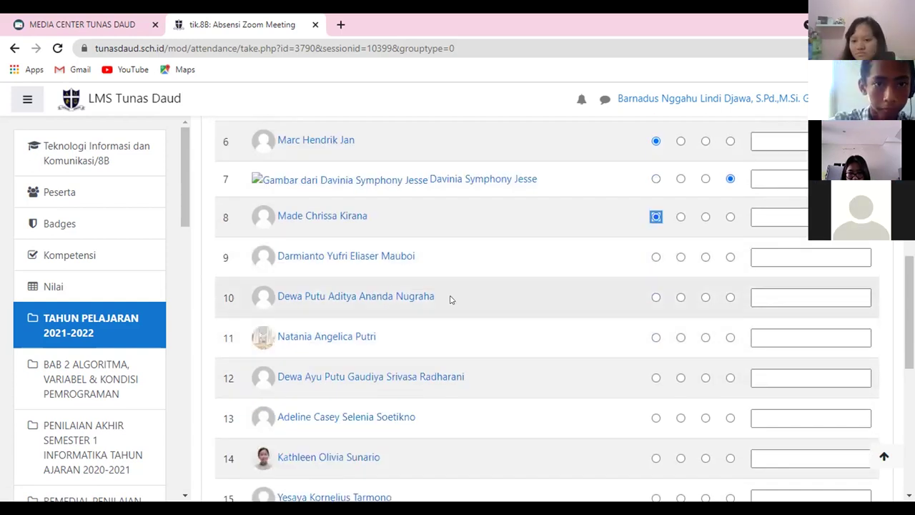
pyautogui.click(656, 258)
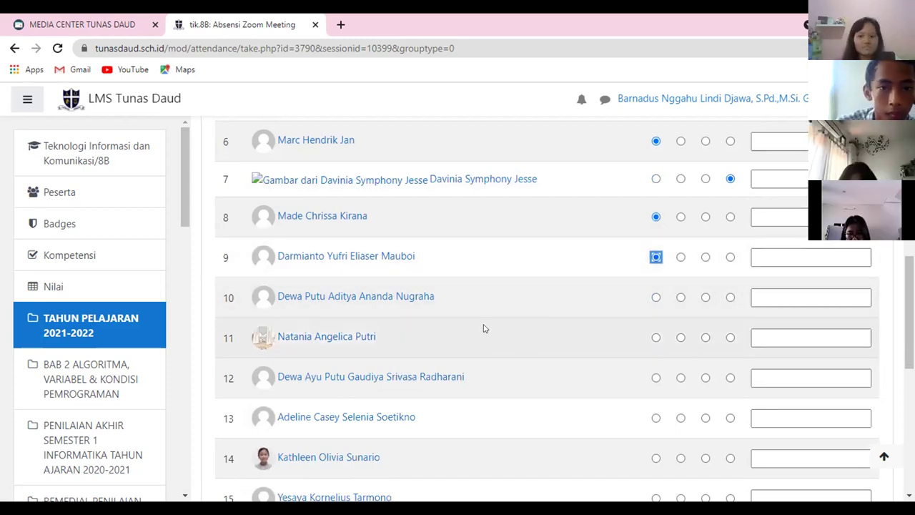
pyautogui.click(655, 297)
pyautogui.scroll(-1, 398, 348)
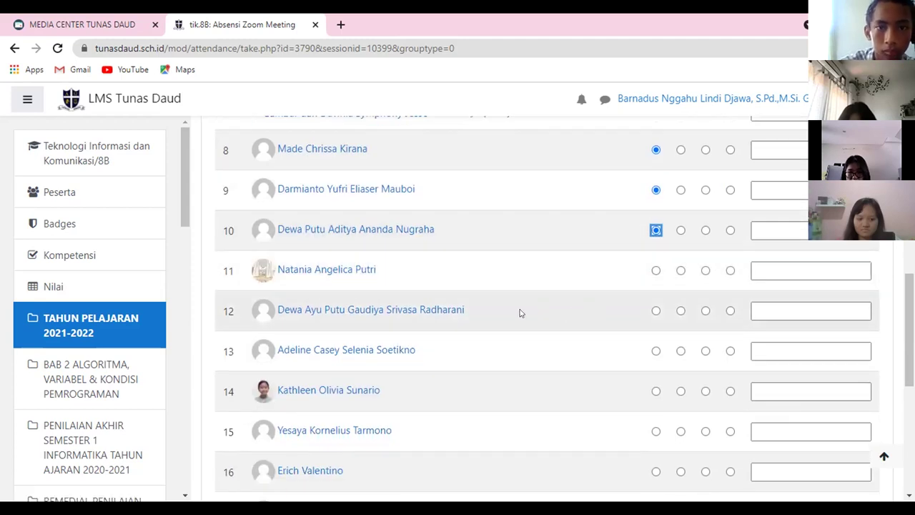
# Mark the students in rows 11 to 16 with status P.
pyautogui.click(655, 271)
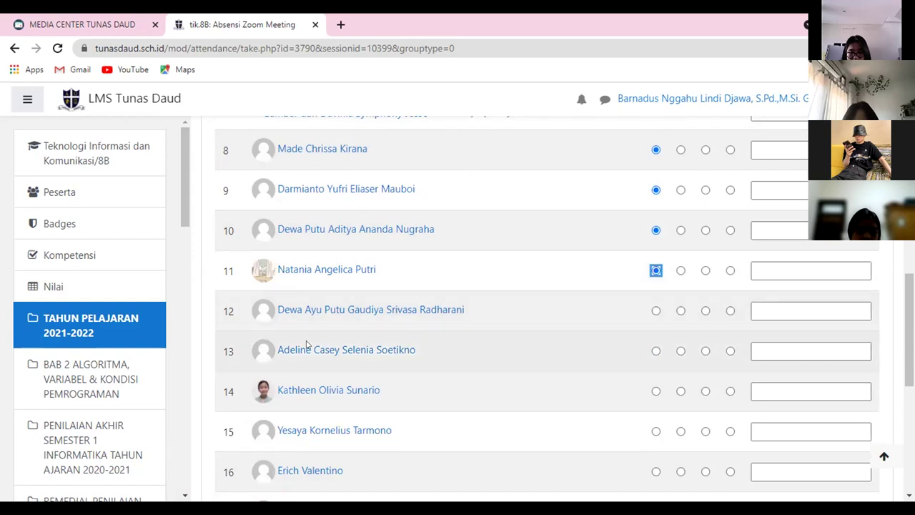
pyautogui.press('Tab')
pyautogui.press('Tab')
pyautogui.press('space')
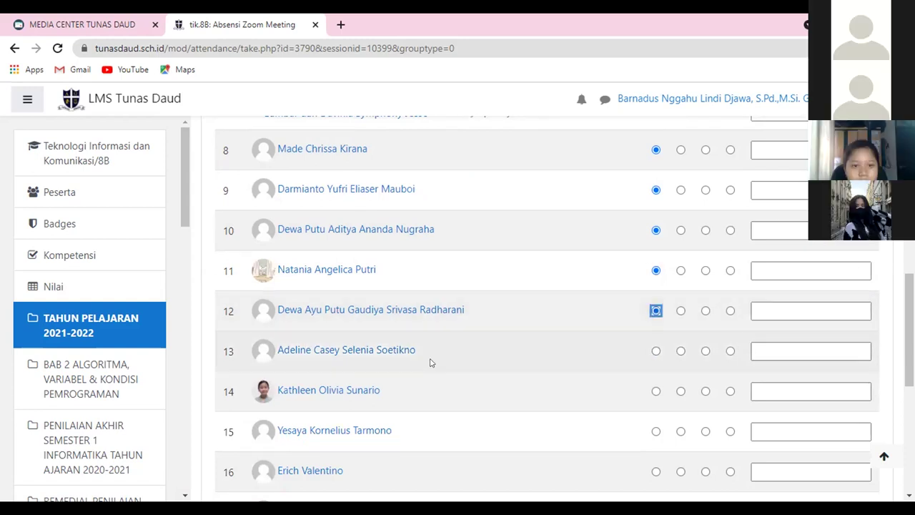
pyautogui.scroll(-1, 407, 362)
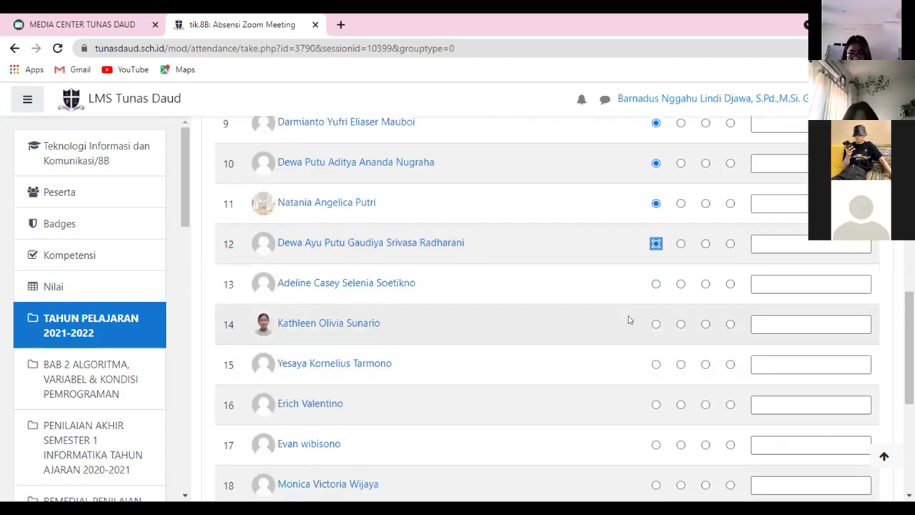
pyautogui.press('space')
pyautogui.press('Tab')
pyautogui.press('Tab')
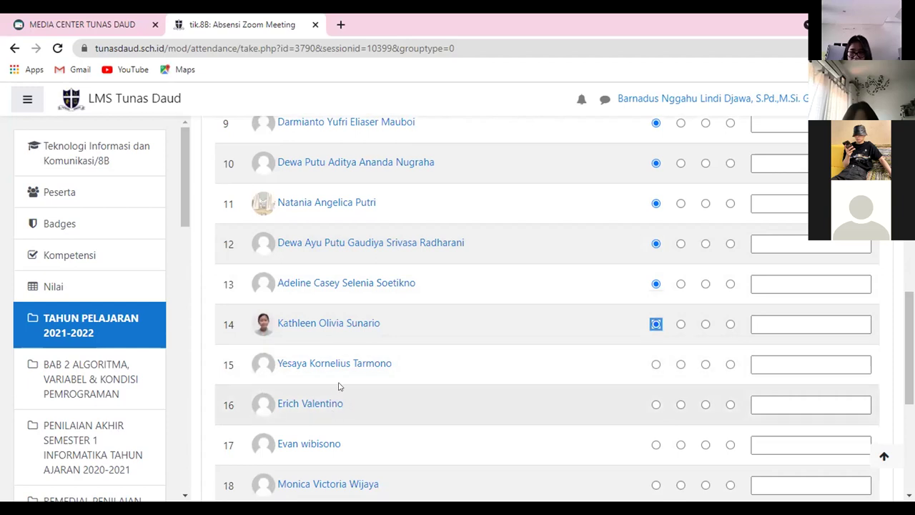
pyautogui.click(654, 365)
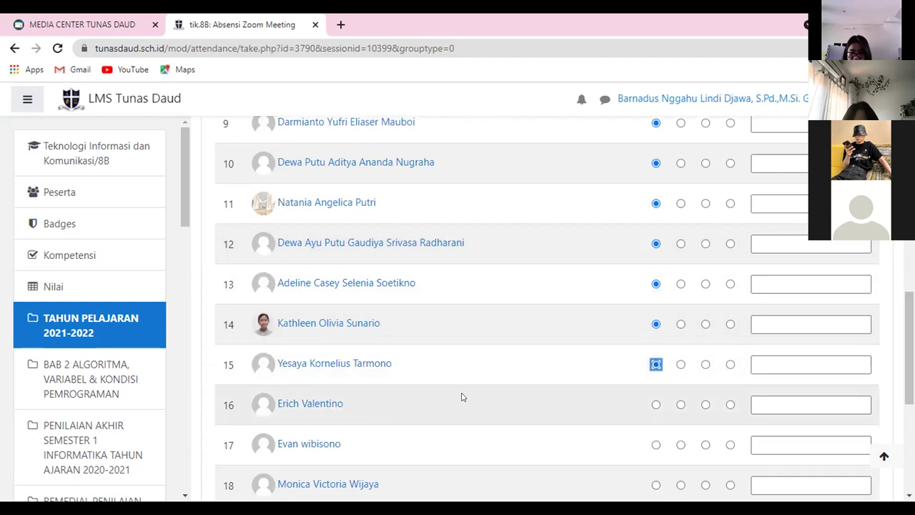
pyautogui.scroll(-2, 297, 400)
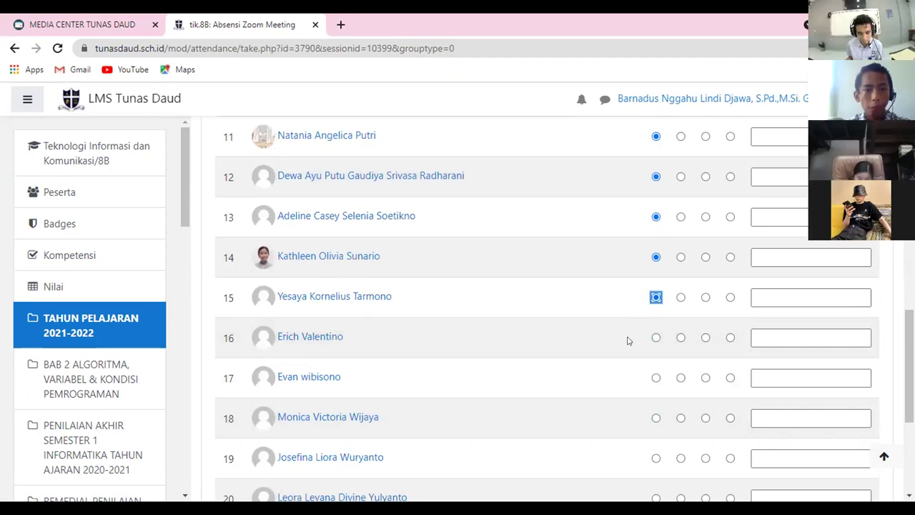
pyautogui.press('space')
pyautogui.press('Tab')
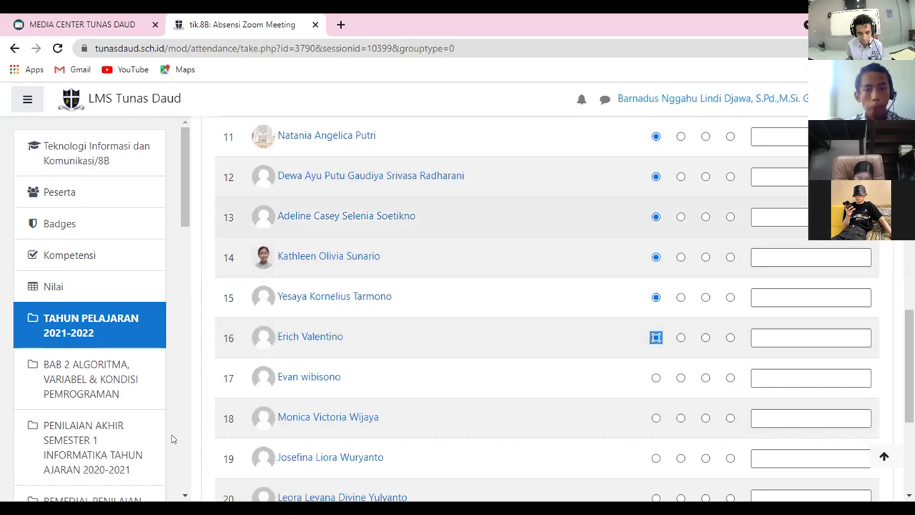
# Mark the students in rows 17 to 20 with status P.
pyautogui.click(656, 377)
pyautogui.scroll(-1, 361, 426)
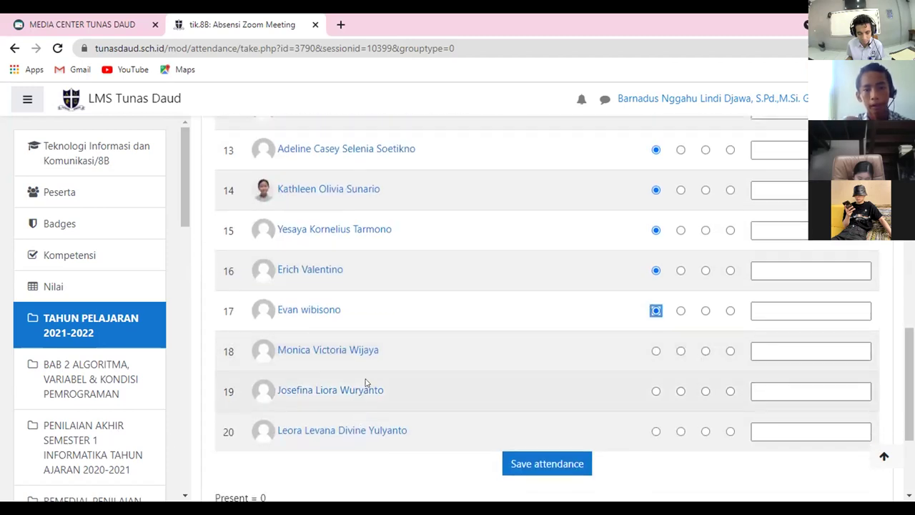
pyautogui.click(656, 351)
pyautogui.scroll(-1, 315, 339)
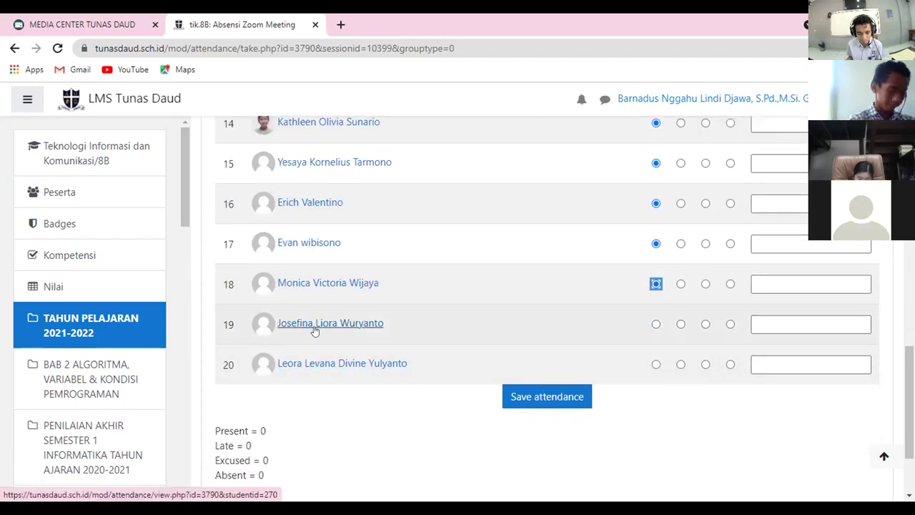
pyautogui.click(656, 324)
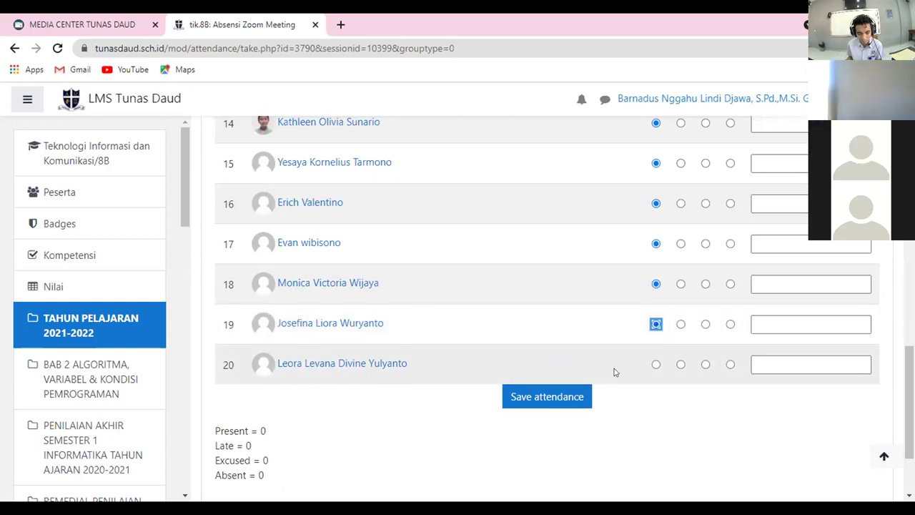
pyautogui.click(656, 365)
# Review the marked statuses, save the session's attendance, and stop the Zoom screen share.
pyautogui.scroll(15, 592, 347)
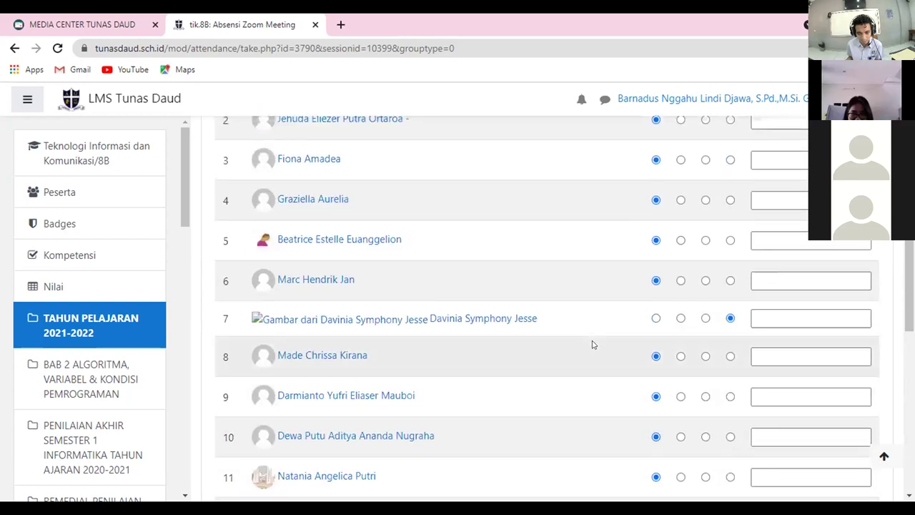
pyautogui.scroll(-15, 605, 353)
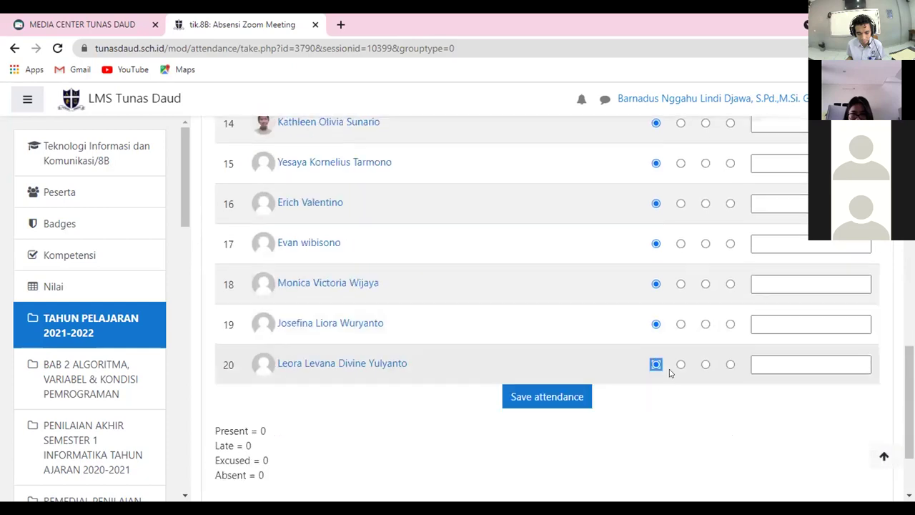
pyautogui.click(546, 284)
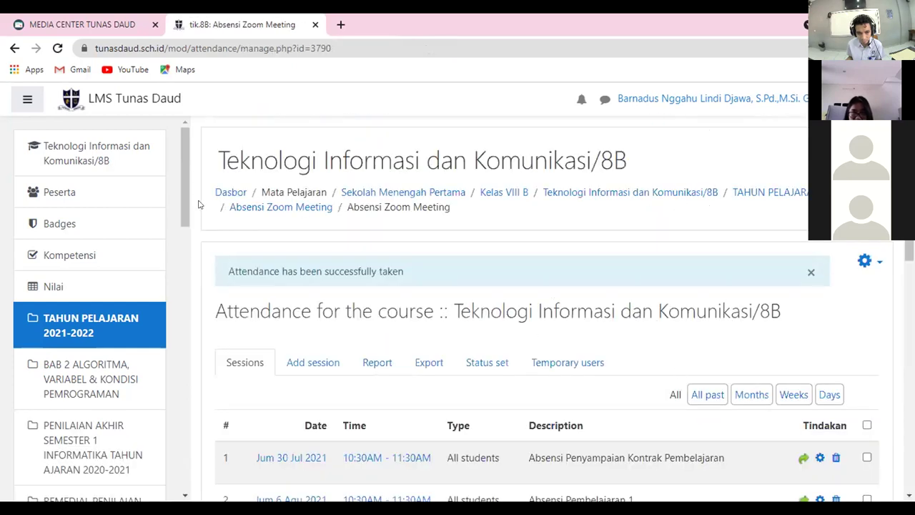
pyautogui.hotkey('alt', 's')
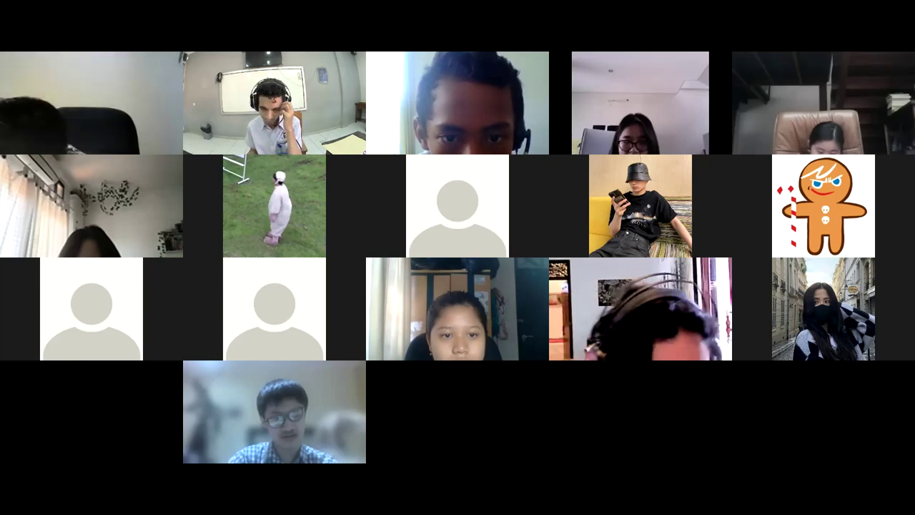